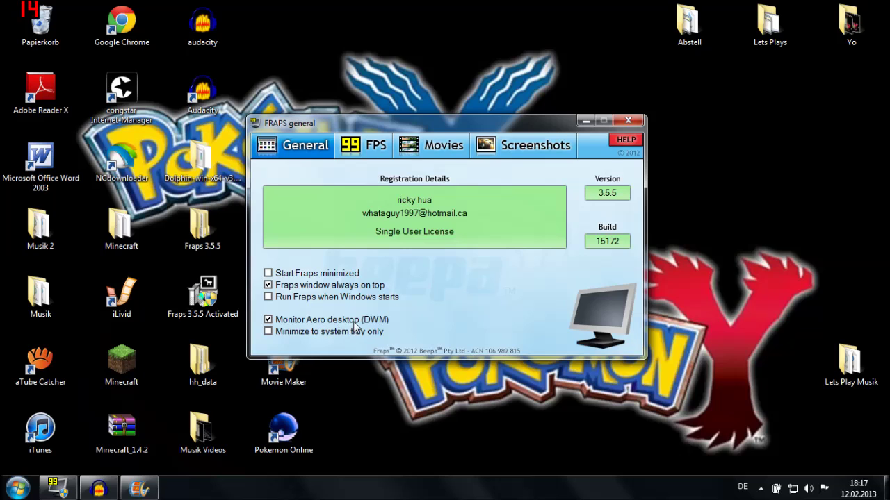
# Step: Try the FPS overlay in the upper-right corner and hidden, returning it to the upper-left corner each time
pyautogui.click(369, 147)
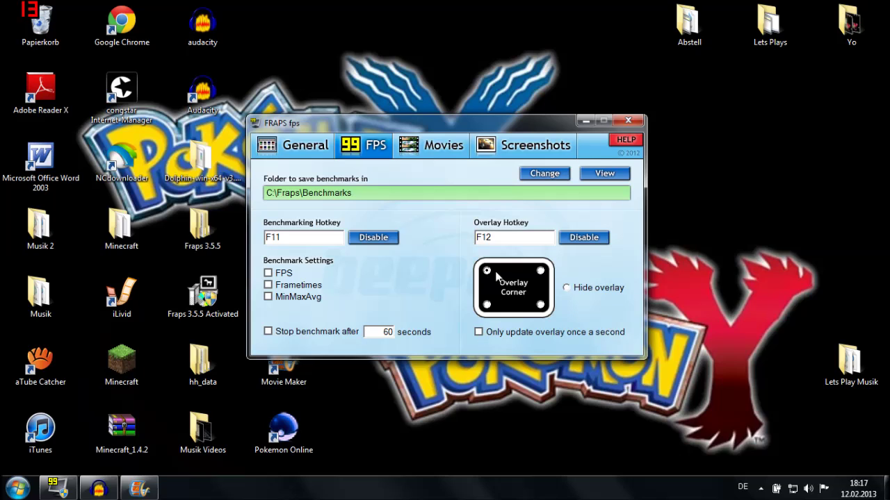
pyautogui.click(541, 271)
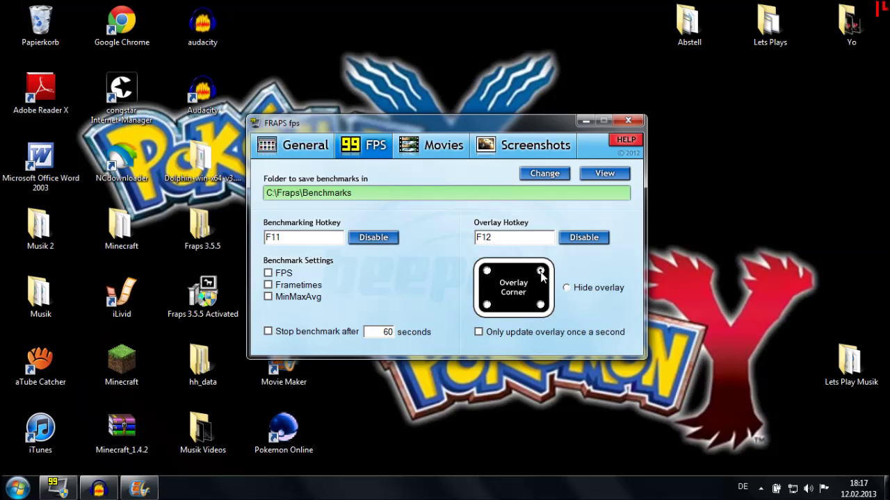
pyautogui.click(487, 271)
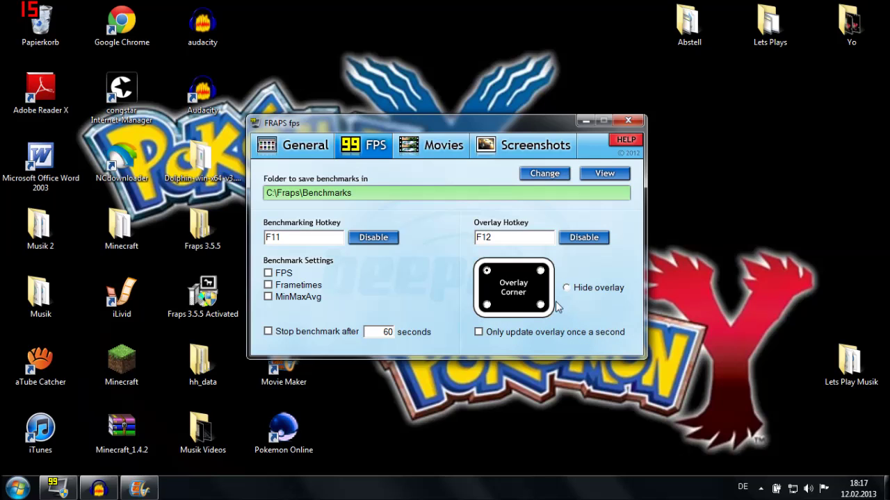
pyautogui.click(567, 288)
pyautogui.click(488, 273)
# Step: Review the movie capture settings, switching the option to hide the mouse cursor on and off again, and view the screenshot settings
pyautogui.click(432, 150)
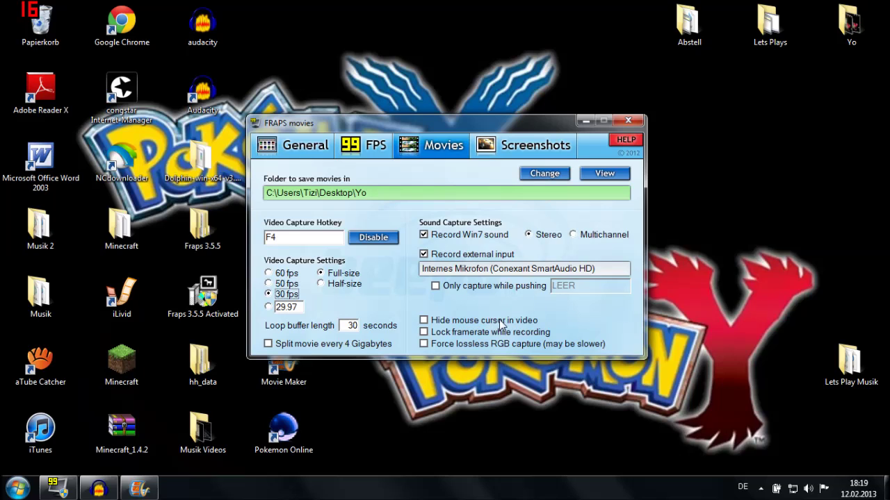
pyautogui.click(424, 321)
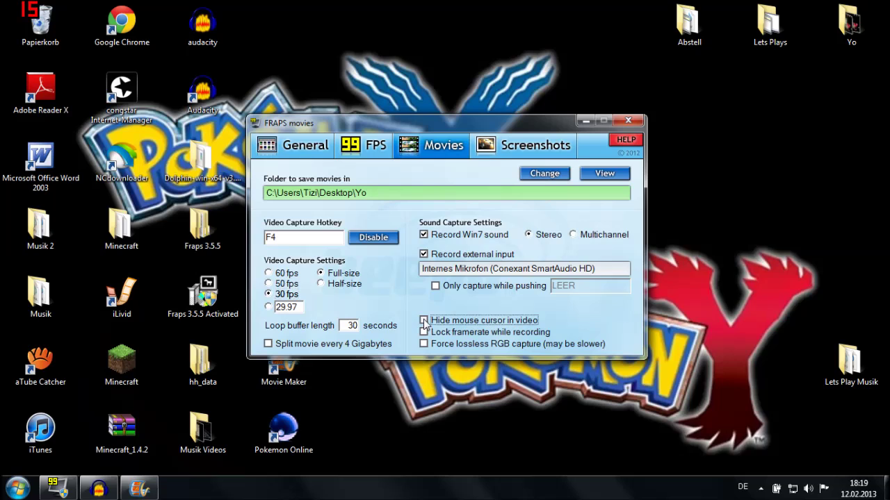
pyautogui.click(468, 321)
pyautogui.click(498, 149)
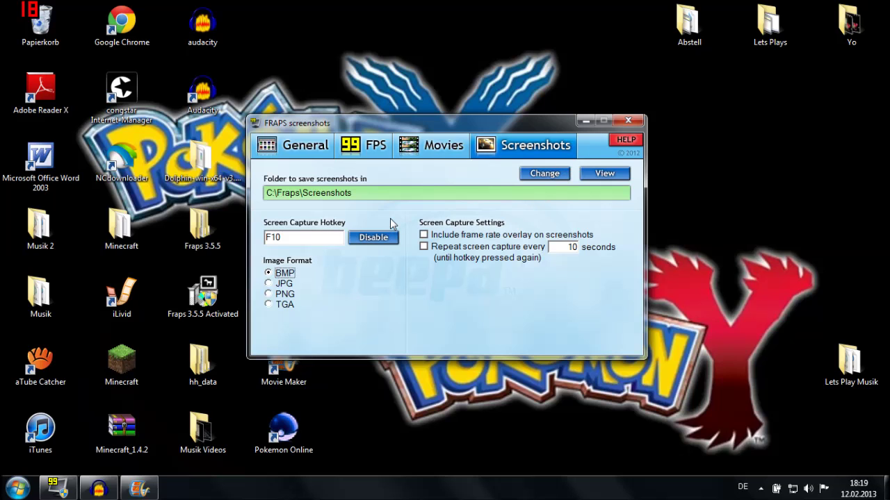
# Step: Switch to Audacity, minimize the Fraps window and record a stereo microphone track about 57 seconds long
pyautogui.click(98, 489)
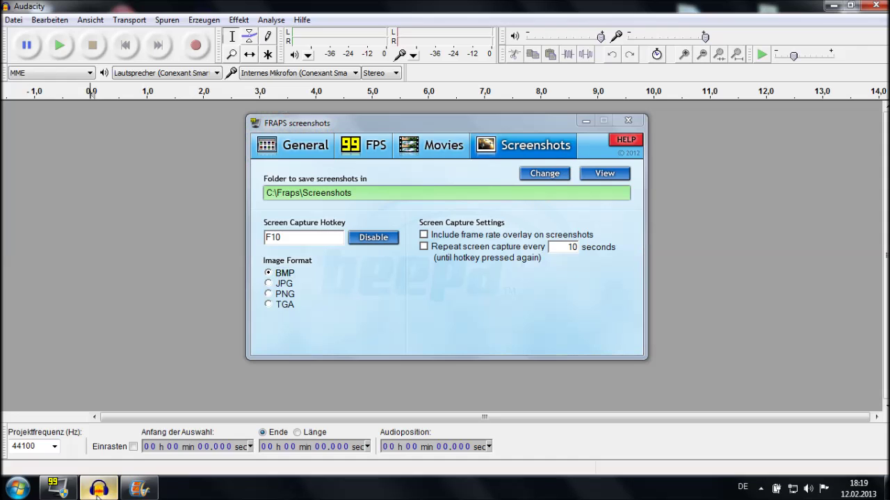
pyautogui.click(586, 121)
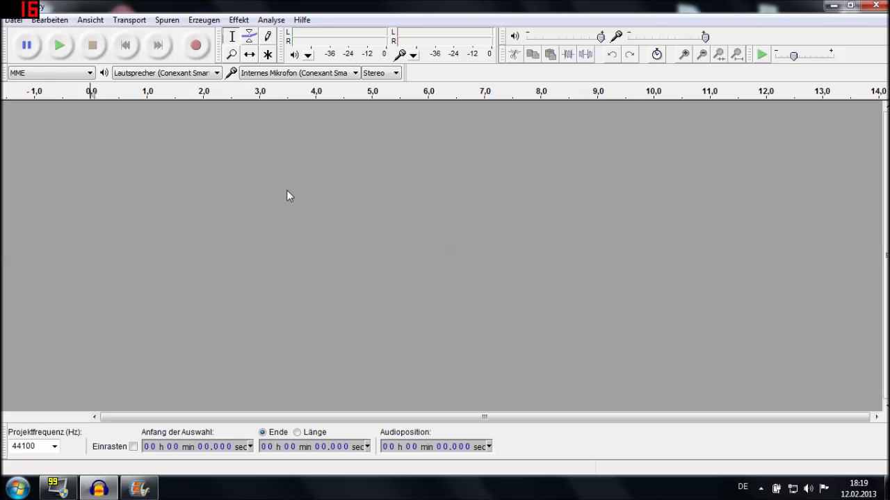
pyautogui.click(194, 52)
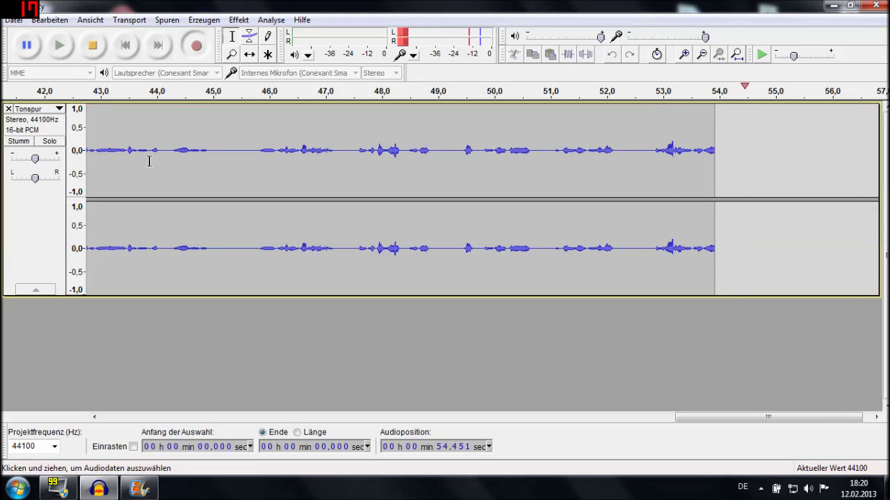
pyautogui.click(92, 45)
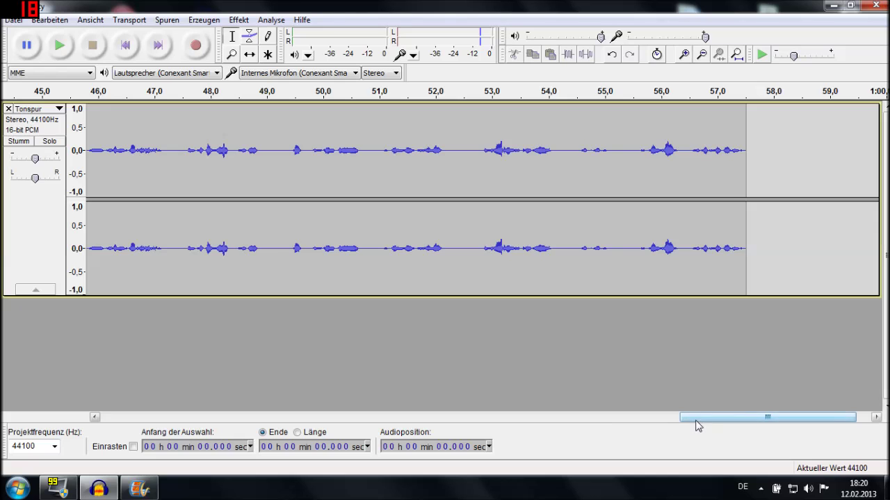
# Step: Delete the part of the recorded track from its start to about 38.6 seconds
pyautogui.moveTo(696, 421); pyautogui.dragTo(521, 437)
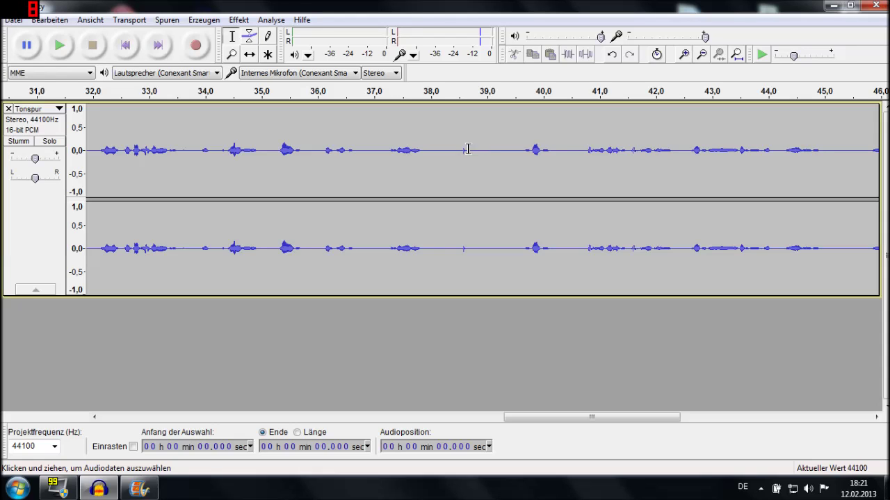
pyautogui.moveTo(463, 154); pyautogui.dragTo(64, 151)
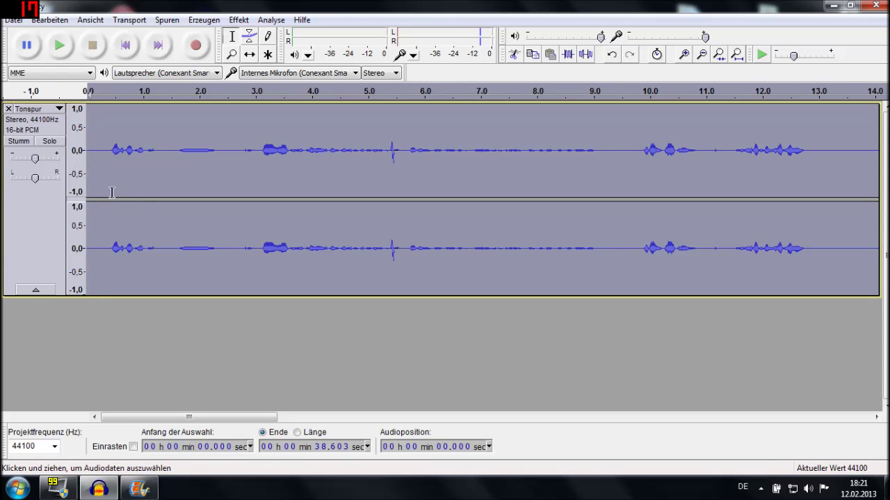
pyautogui.press('Delete')
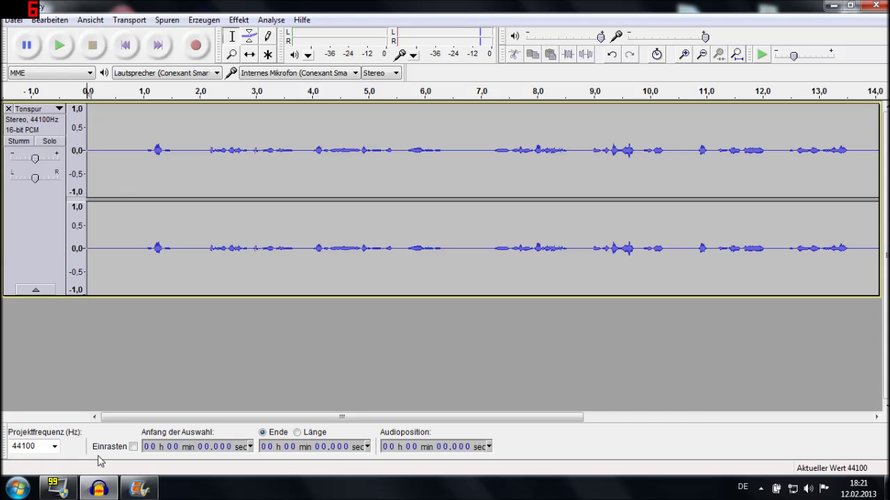
# Step: Switch to Fraps to view the movie capture settings again, and minimize its window
pyautogui.click(66, 490)
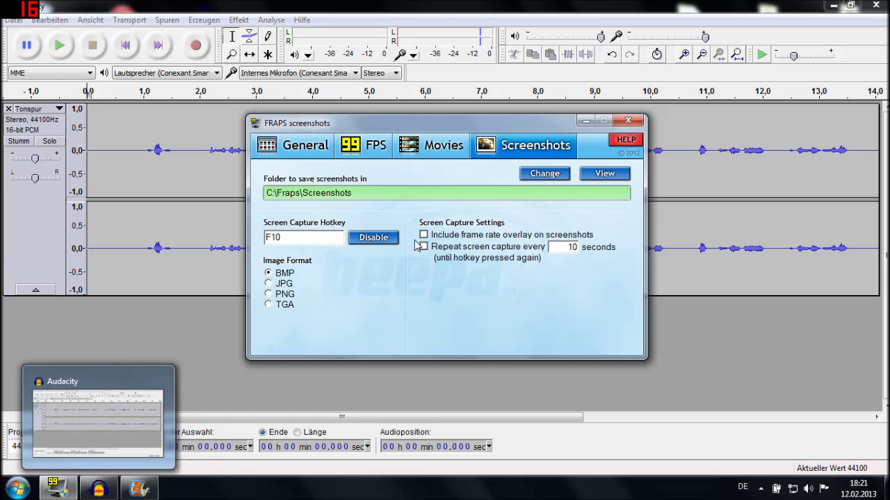
pyautogui.click(424, 143)
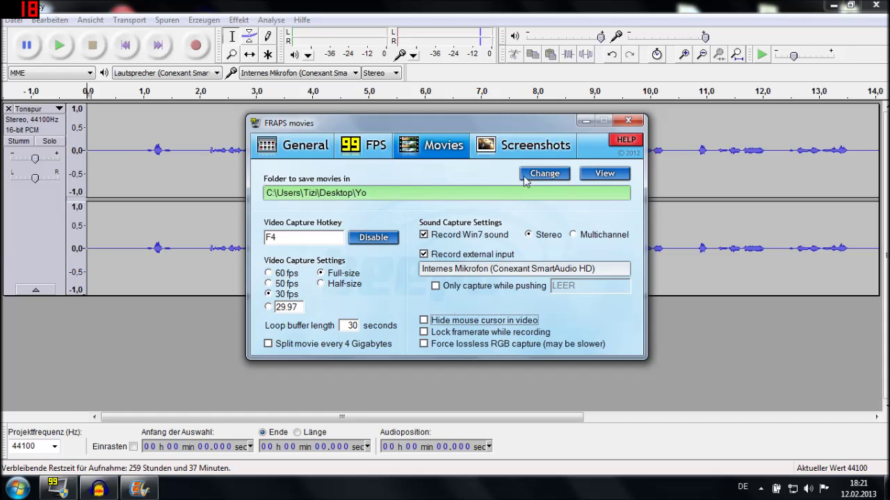
pyautogui.click(586, 122)
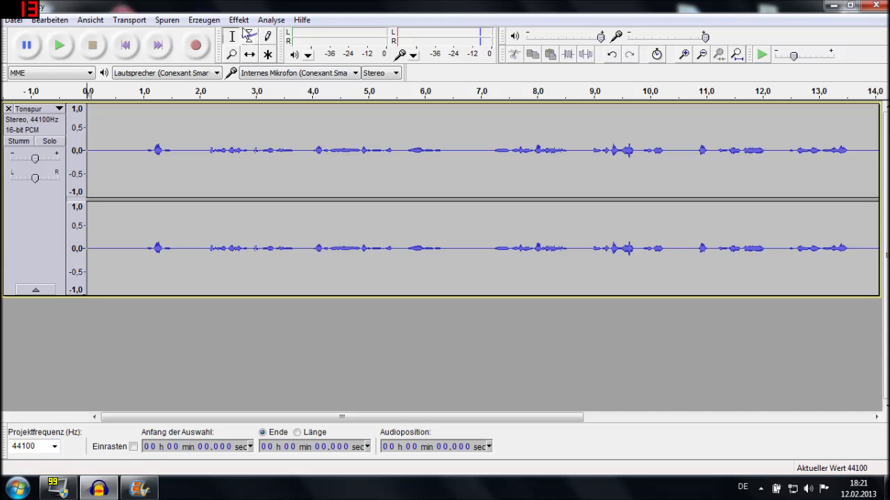
# Step: Take a noise profile from the whole track and apply Rauschentfernung with 20 dB reduction, 0,00 dB sensitivity, 150 Hz smoothing and 0,15 s attack/decay
pyautogui.click(240, 21)
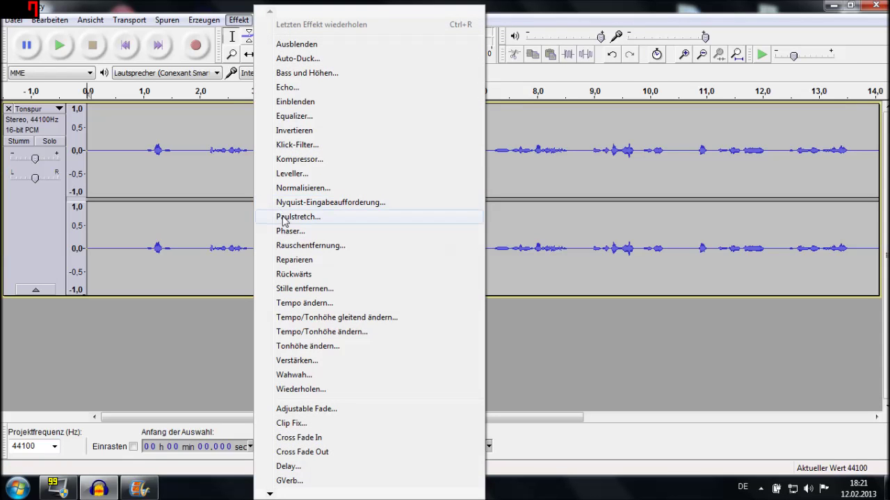
pyautogui.click(310, 246)
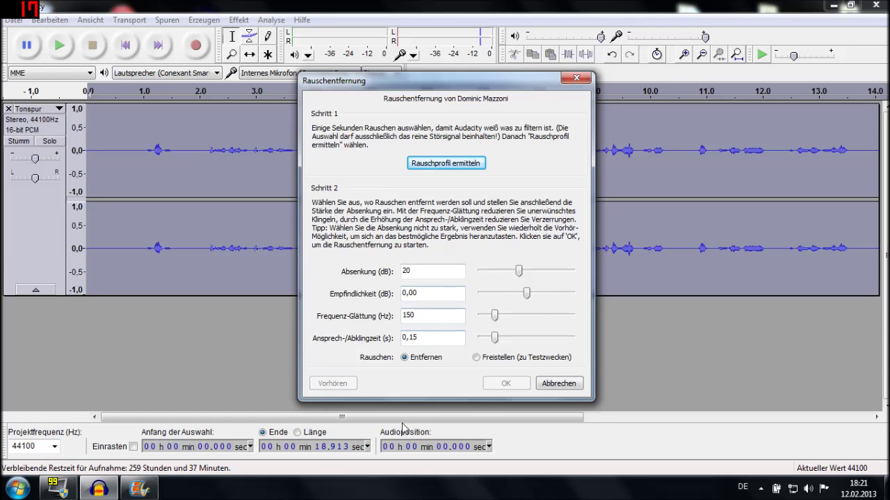
pyautogui.click(442, 165)
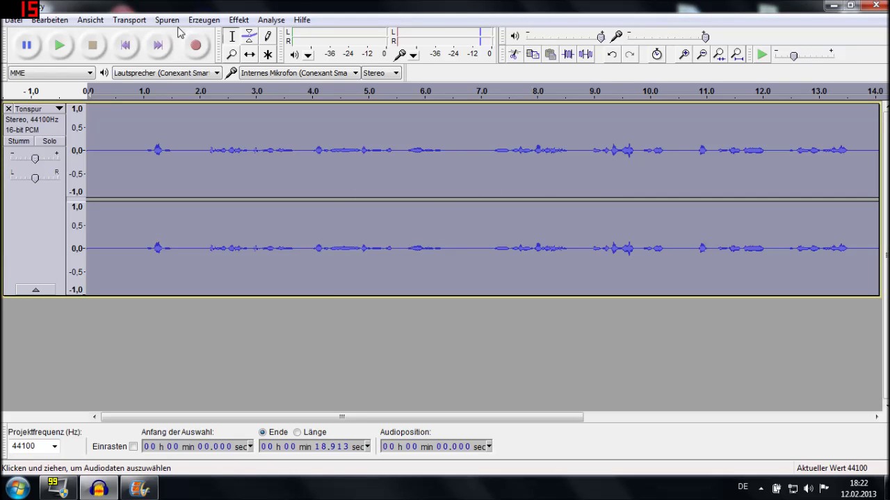
pyautogui.click(238, 19)
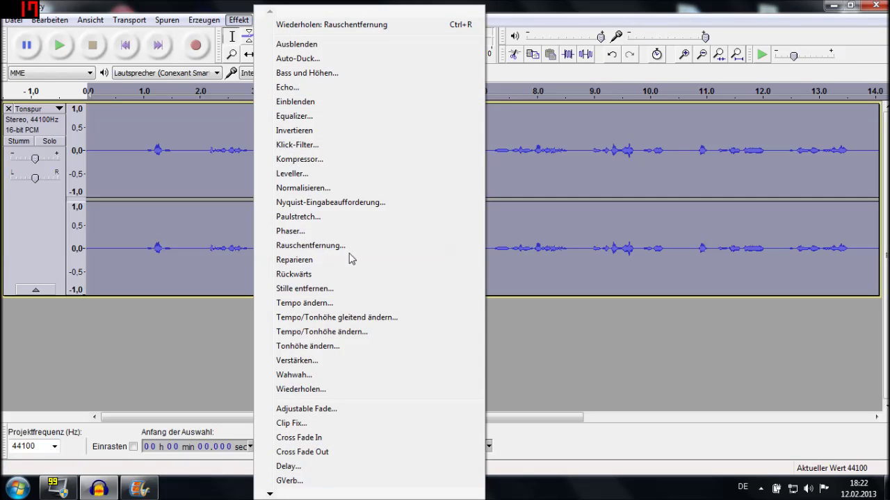
pyautogui.click(344, 251)
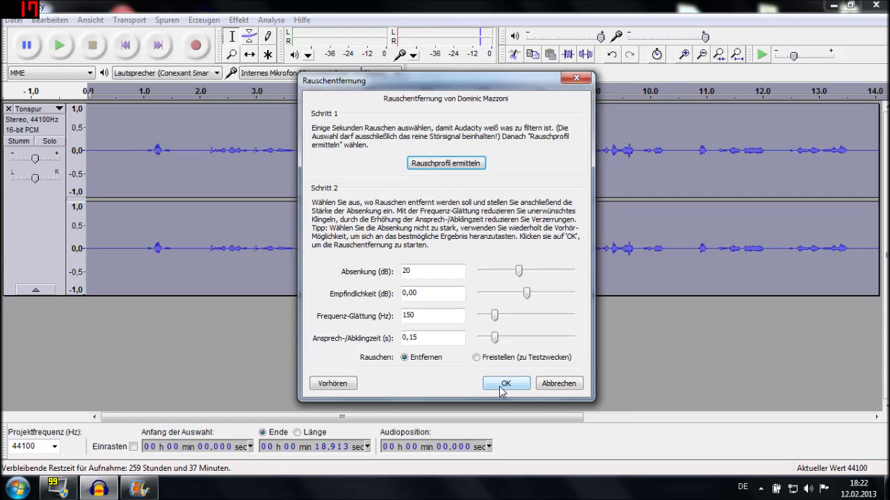
pyautogui.click(504, 387)
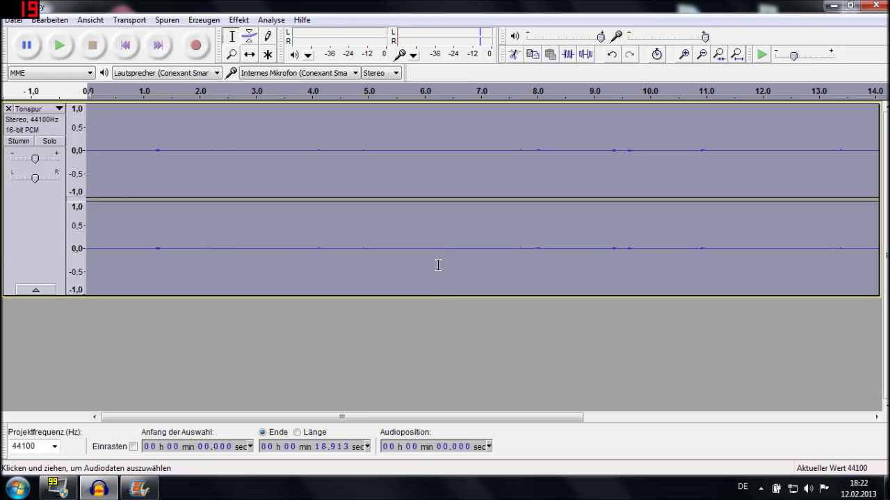
# Step: Apply the Kompressor effect to the whole track with a -12 dB threshold, -40 dB noise floor and 3:1 ratio
pyautogui.click(238, 19)
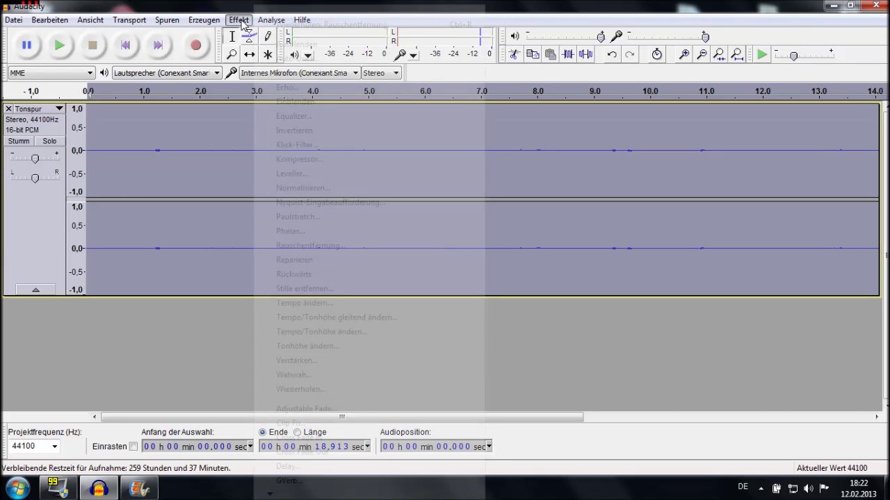
pyautogui.click(299, 159)
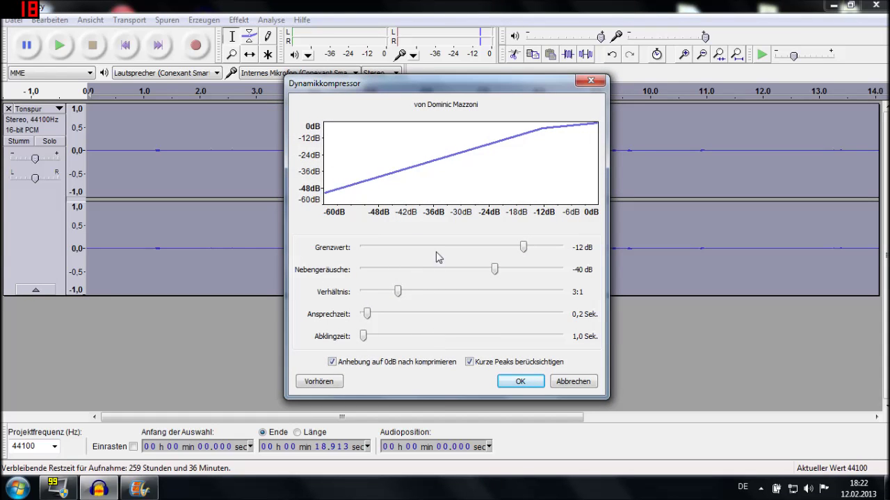
pyautogui.click(519, 382)
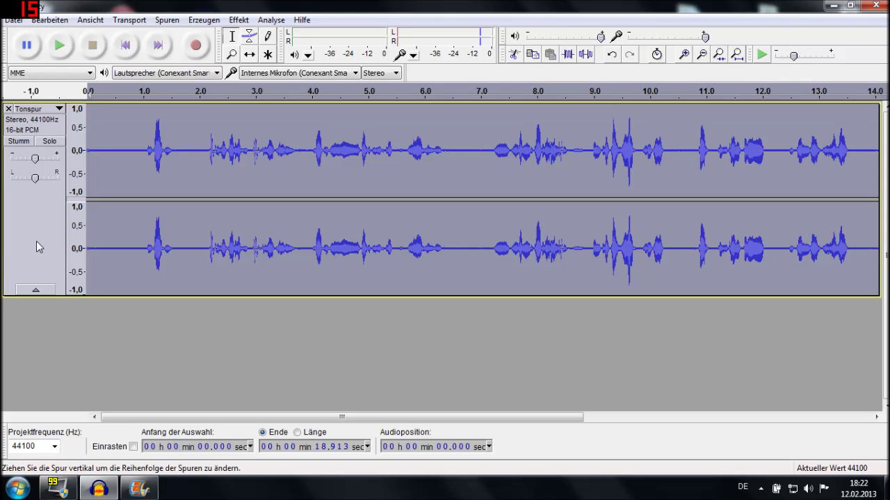
pyautogui.click(133, 319)
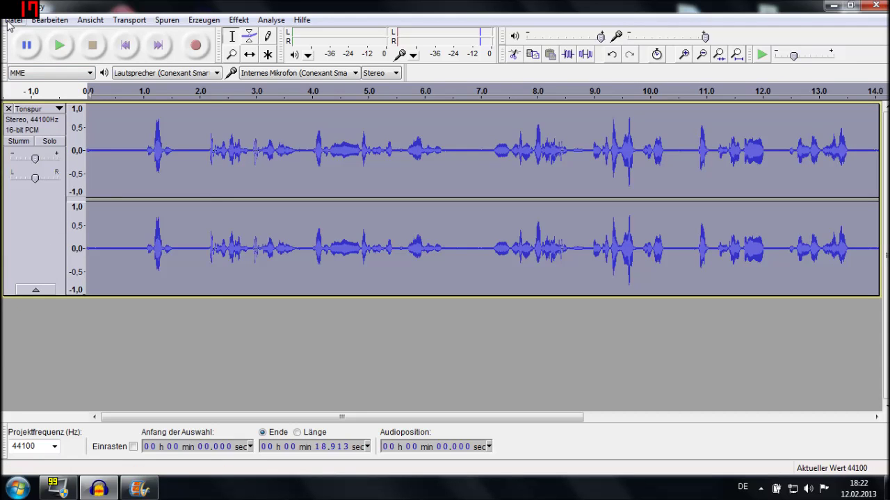
# Step: Export the track to the Desktop as a 16-bit PCM WAV file named dddddd, leaving the metadata empty
pyautogui.click(13, 20)
pyautogui.click(106, 200)
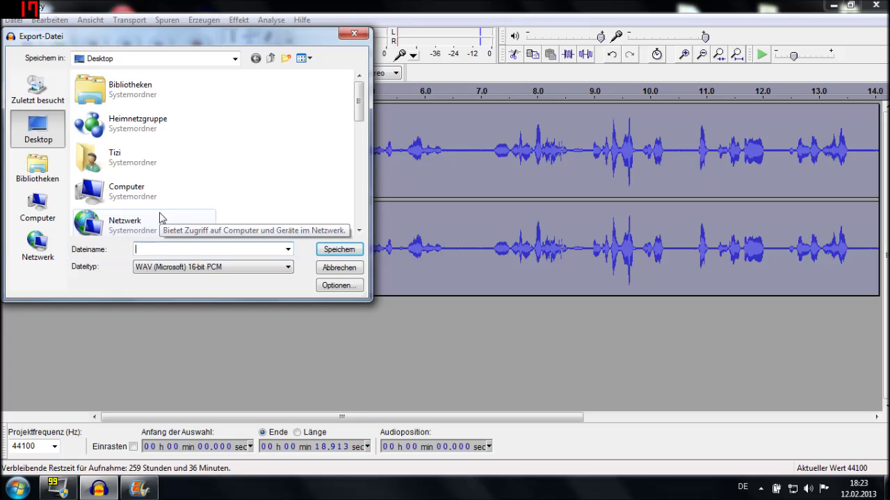
pyautogui.write('dddddd')
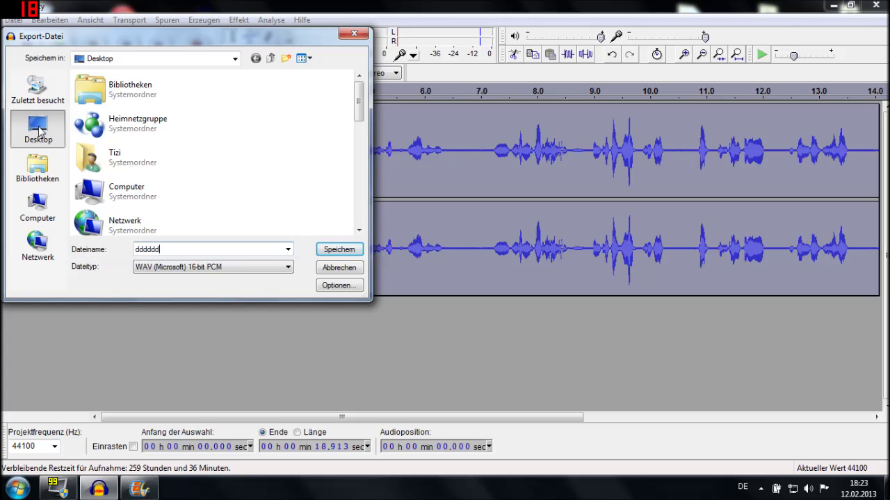
pyautogui.click(322, 249)
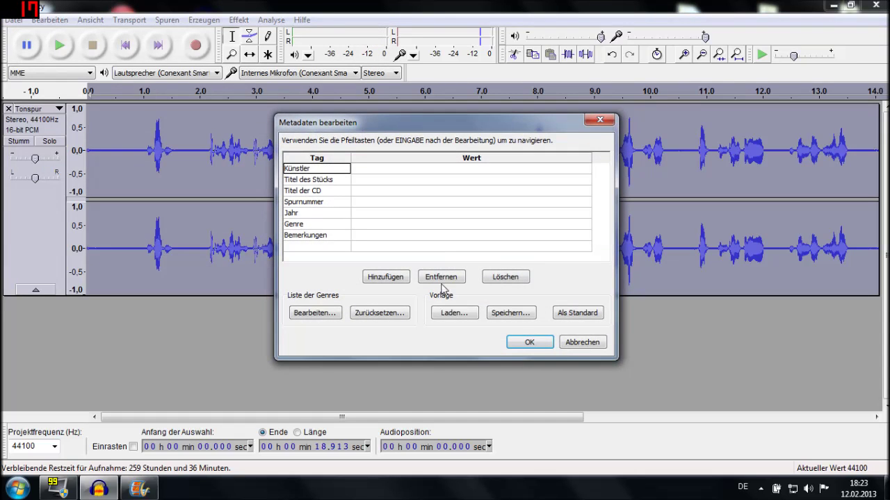
pyautogui.click(527, 342)
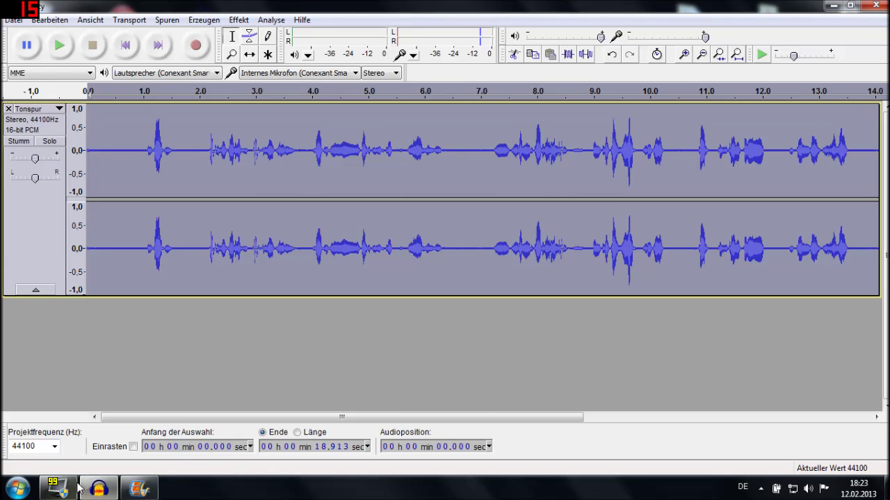
# Step: Check for the exported dddddd file on the desktop and switch to Movie Maker
pyautogui.click(99, 489)
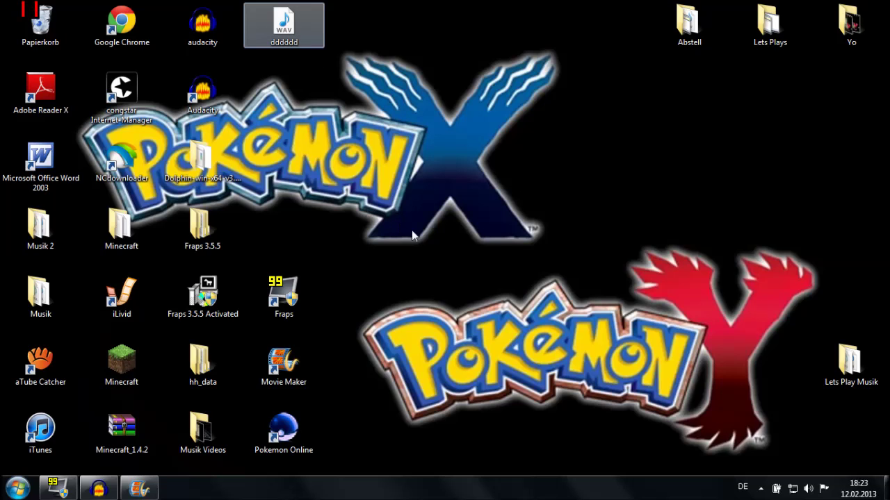
pyautogui.click(515, 300)
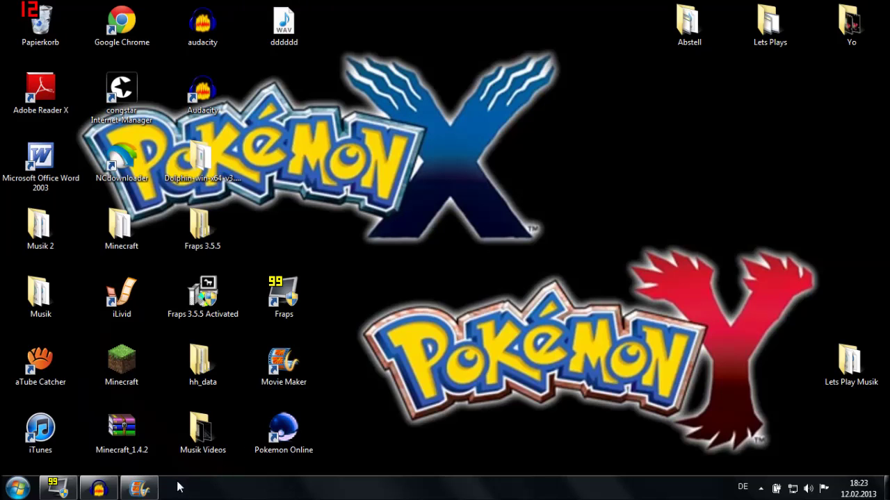
pyautogui.click(99, 489)
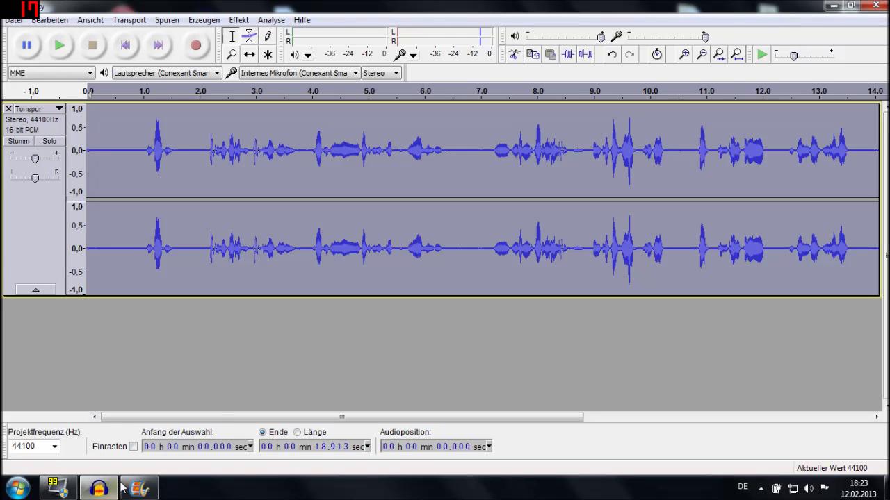
pyautogui.moveTo(127, 493)
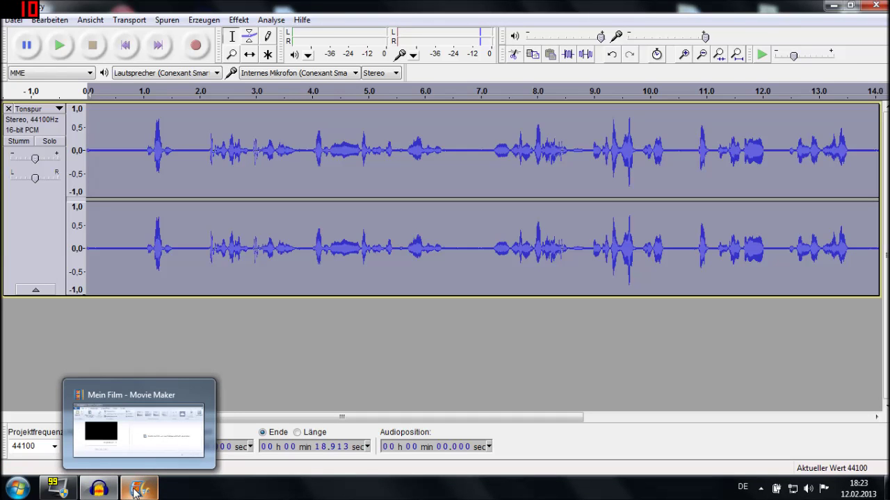
pyautogui.click(135, 491)
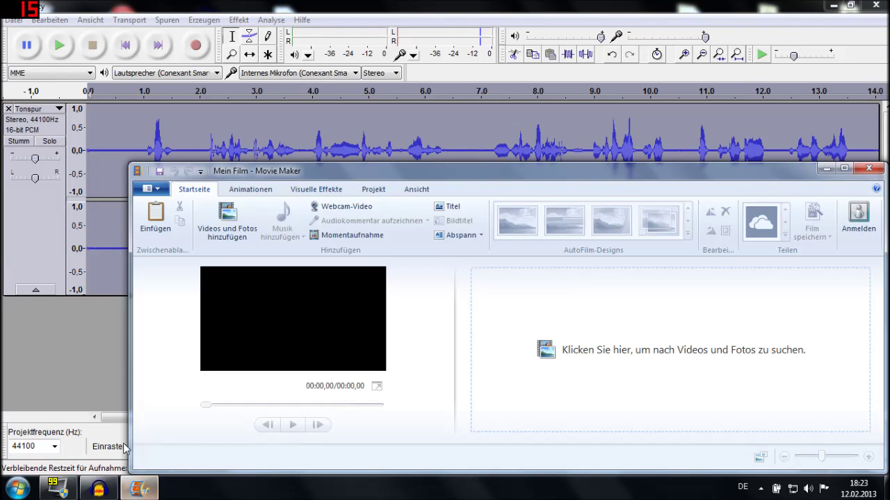
pyautogui.click(99, 490)
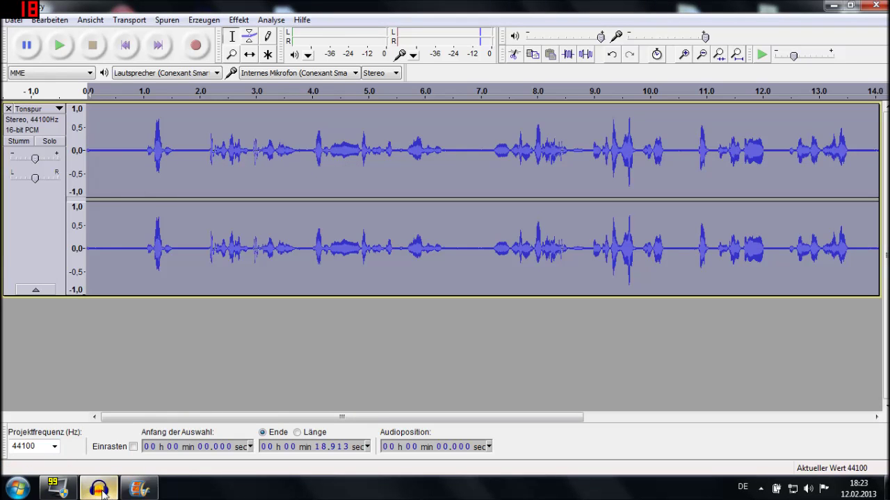
pyautogui.click(837, 9)
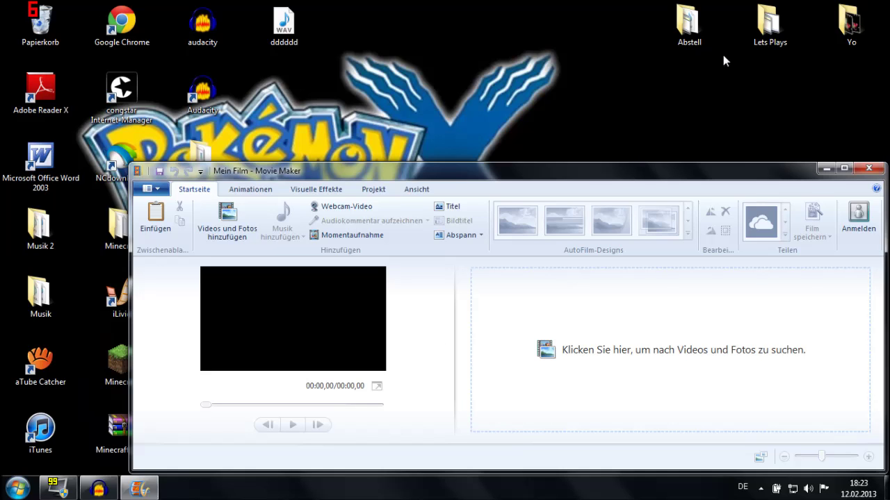
pyautogui.doubleClick(838, 28)
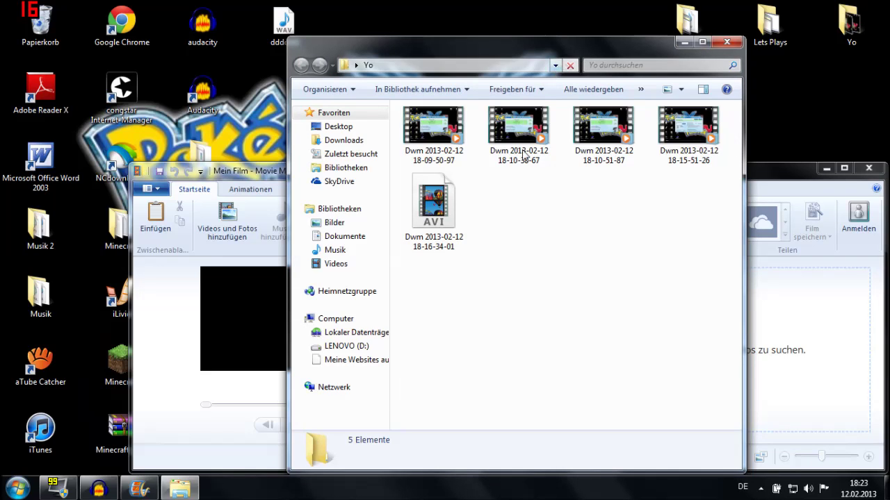
pyautogui.click(605, 144)
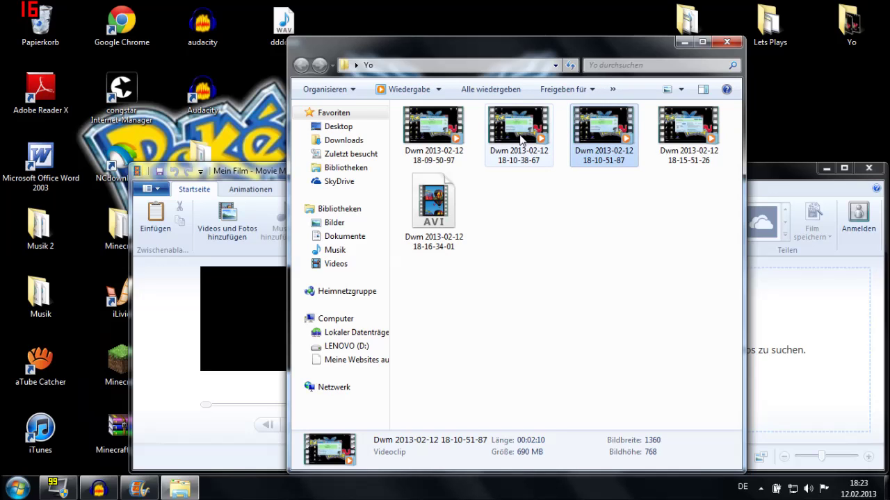
pyautogui.moveTo(522, 139); pyautogui.dragTo(795, 337)
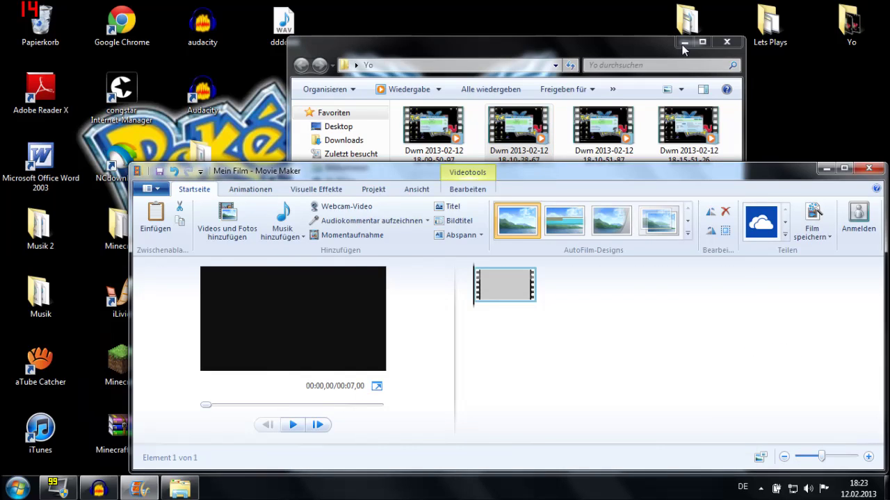
pyautogui.click(682, 45)
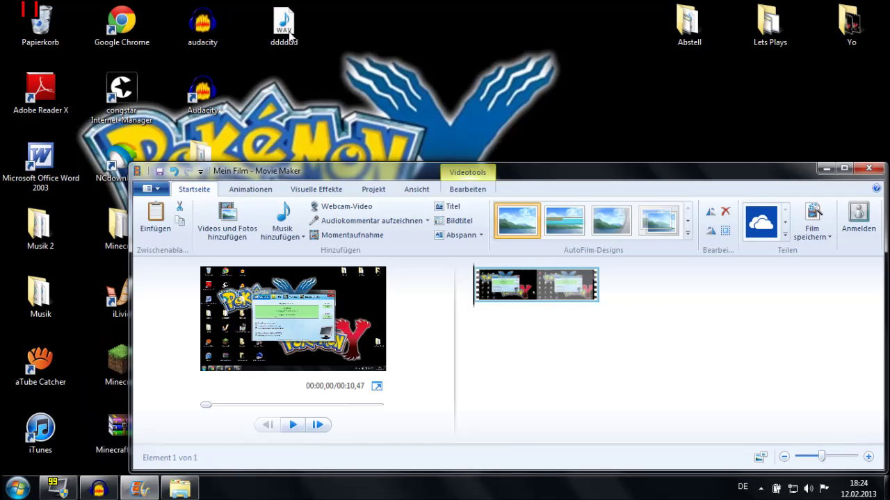
pyautogui.moveTo(286, 33); pyautogui.dragTo(475, 353)
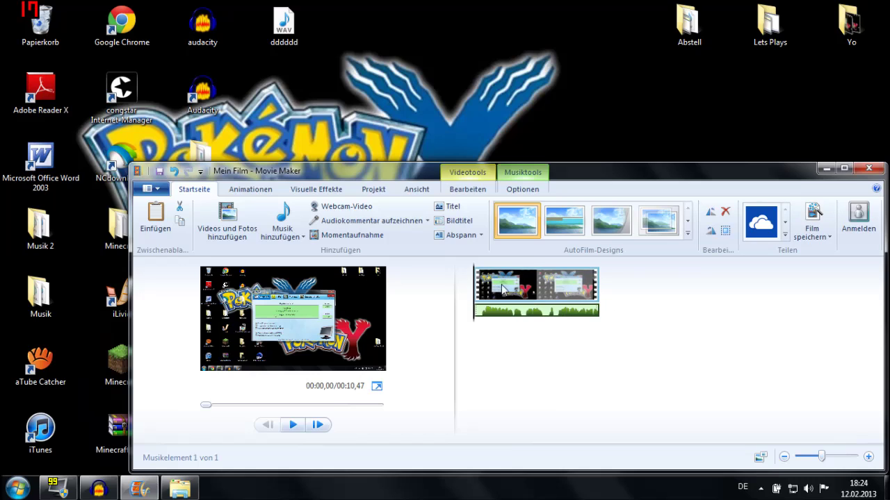
# Step: Review the custom movie-saving settings, including the available audio formats, and leave them without saving a new setting
pyautogui.click(830, 238)
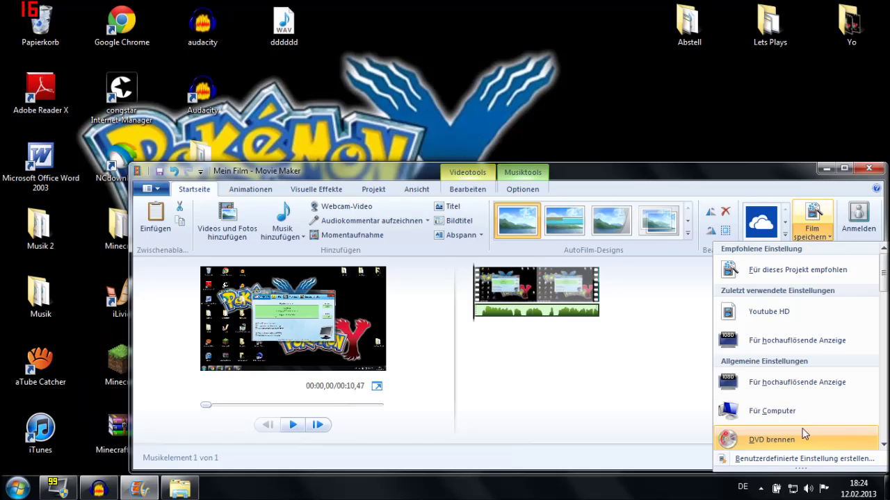
pyautogui.scroll(-1, 801, 428)
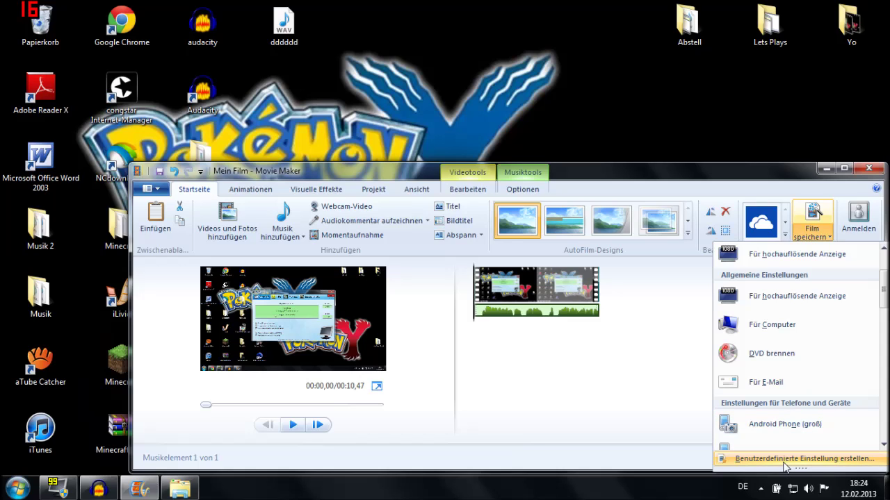
pyautogui.click(786, 460)
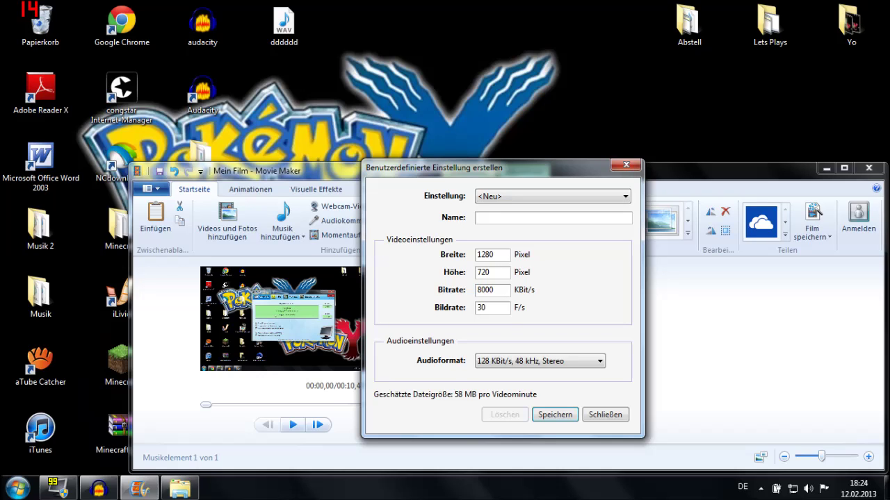
pyautogui.click(597, 362)
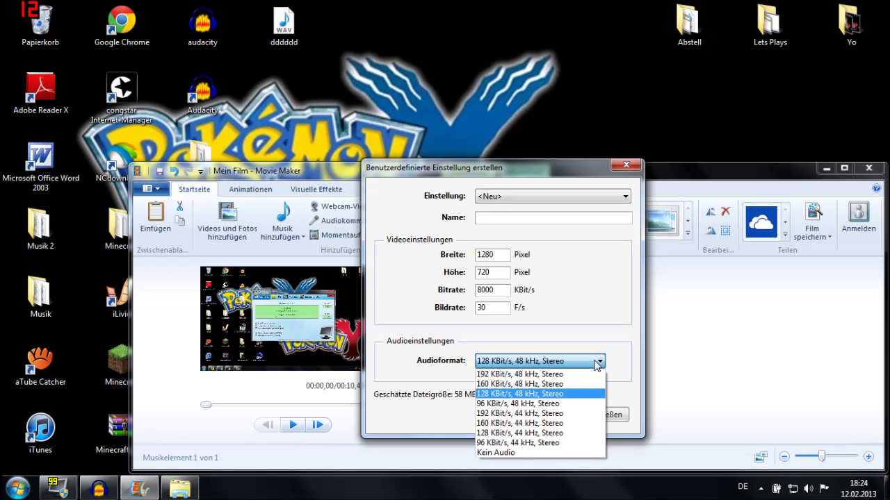
pyautogui.click(596, 364)
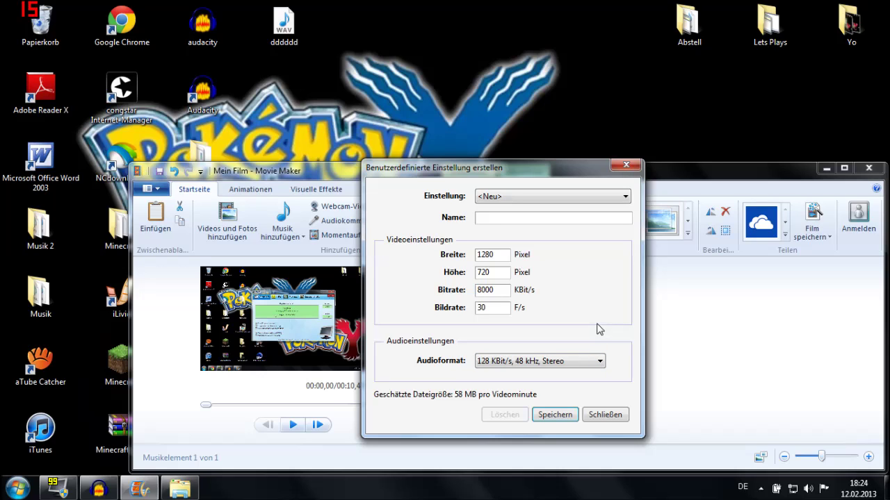
pyautogui.click(625, 168)
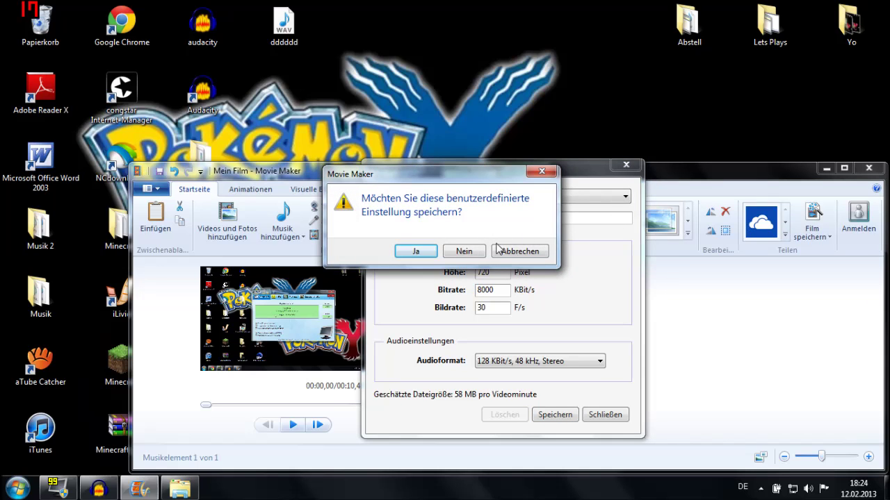
pyautogui.click(465, 252)
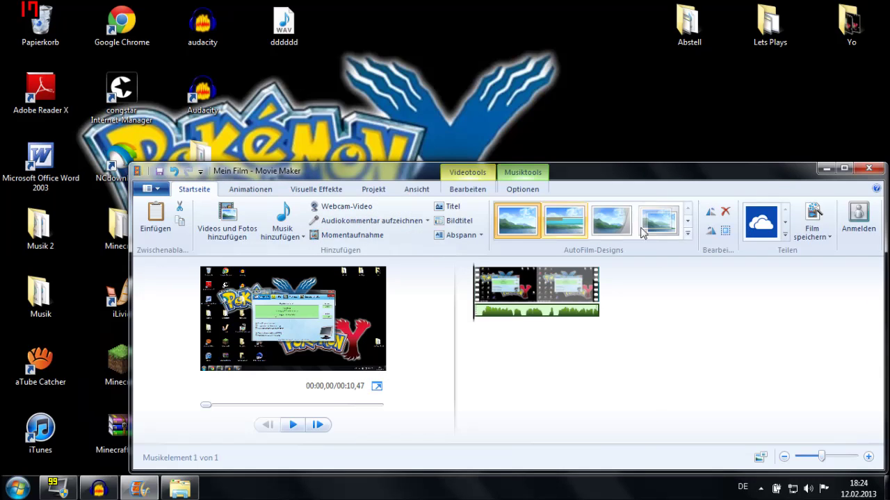
# Step: Try the Standard (4:3) aspect ratio for the project and return it to Breitbild (16:9)
pyautogui.click(830, 237)
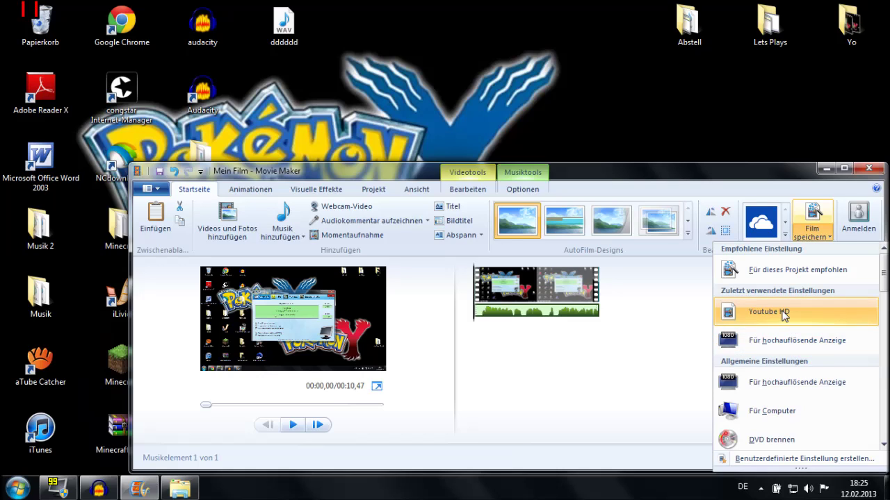
pyautogui.click(379, 194)
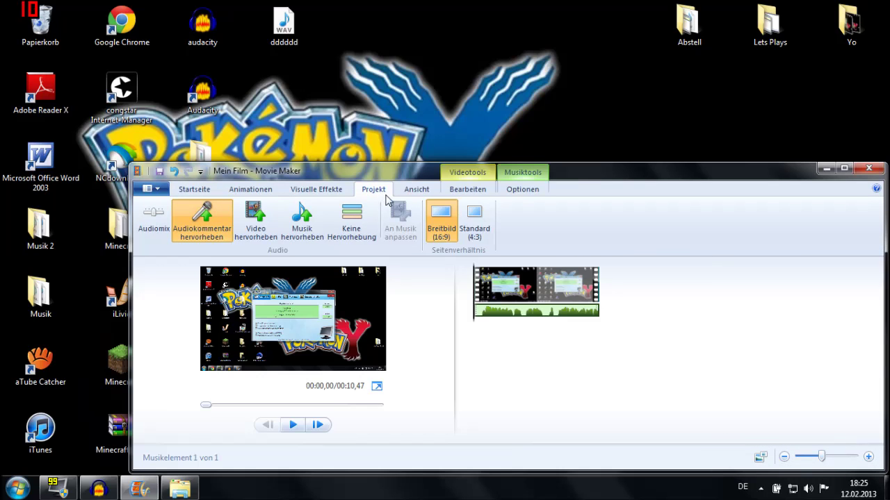
pyautogui.click(473, 231)
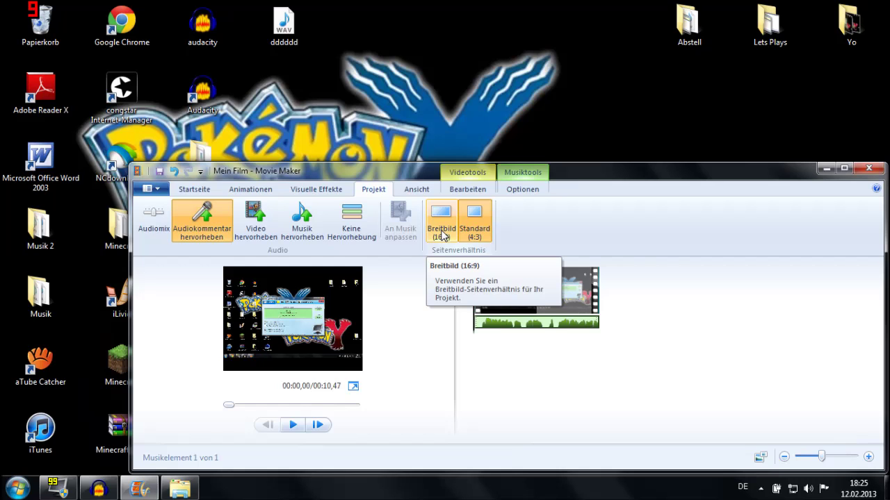
pyautogui.click(442, 230)
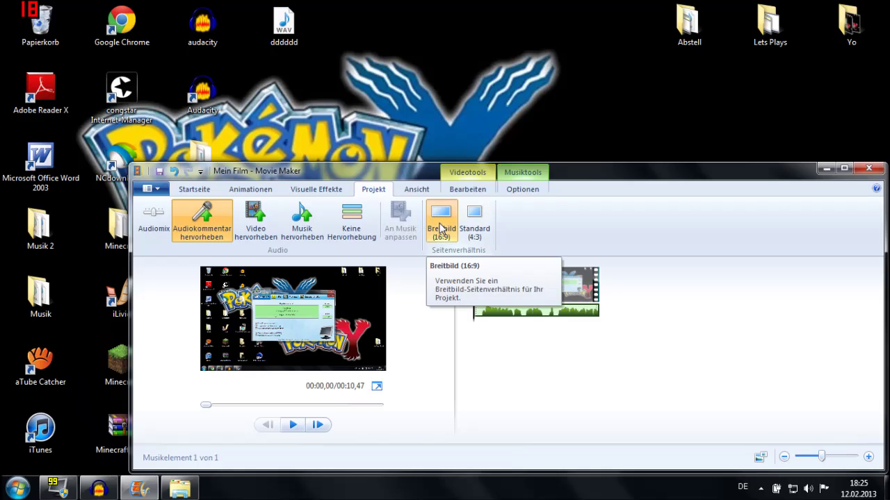
# Step: Add the first Pokémon Black 2 music file from the Lets Play Musik folder to the project and dismiss the notice
pyautogui.click(196, 190)
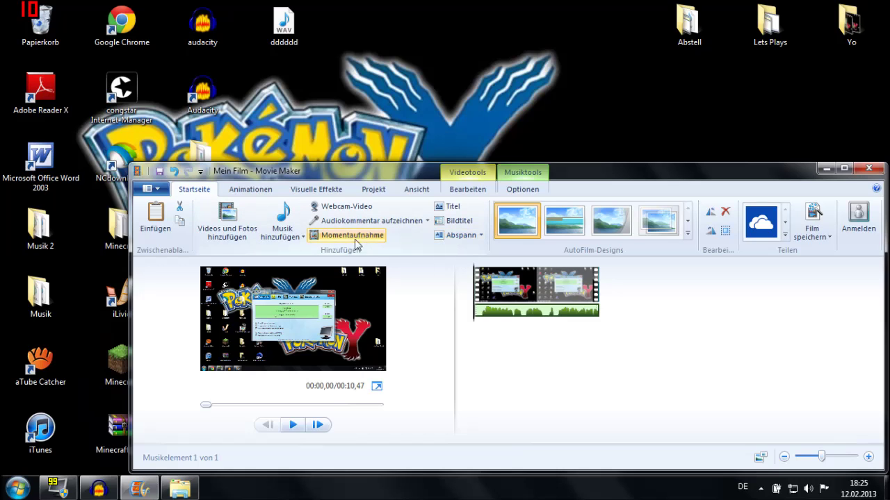
pyautogui.click(284, 232)
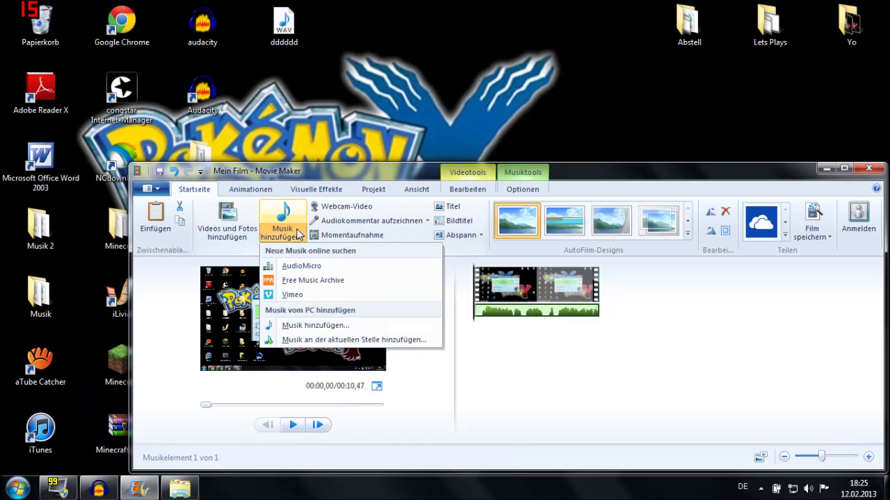
pyautogui.click(329, 327)
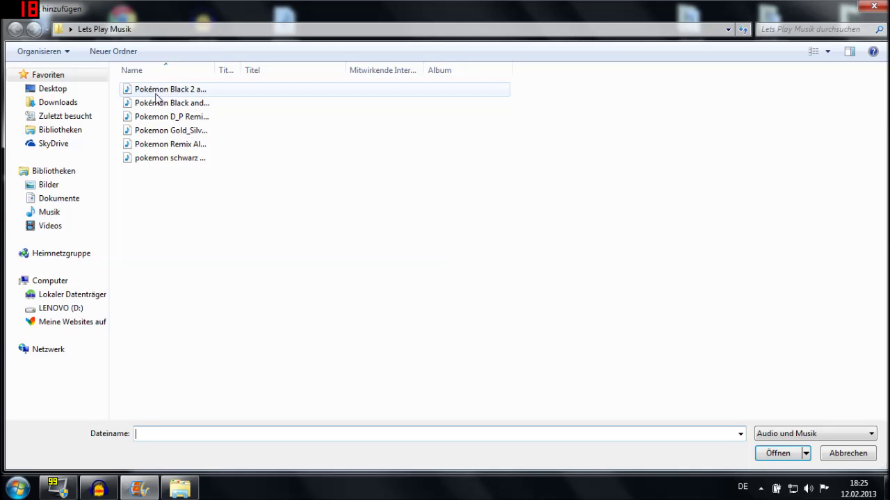
pyautogui.doubleClick(164, 90)
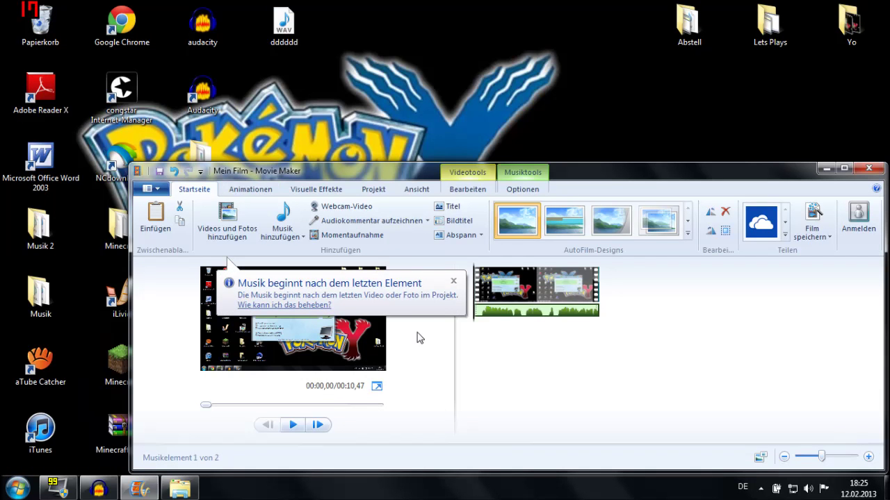
pyautogui.click(452, 282)
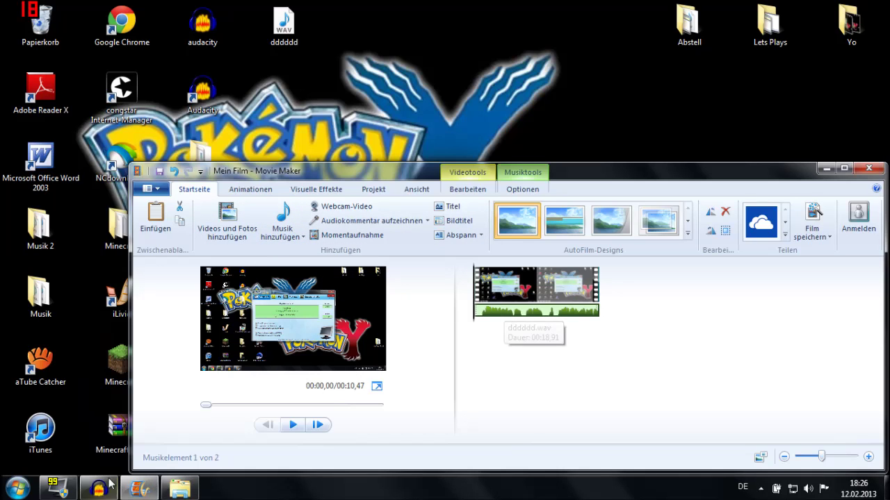
# Step: Review the Fraps movie capture settings and minimise the window to return to the Movie Maker project
pyautogui.click(58, 488)
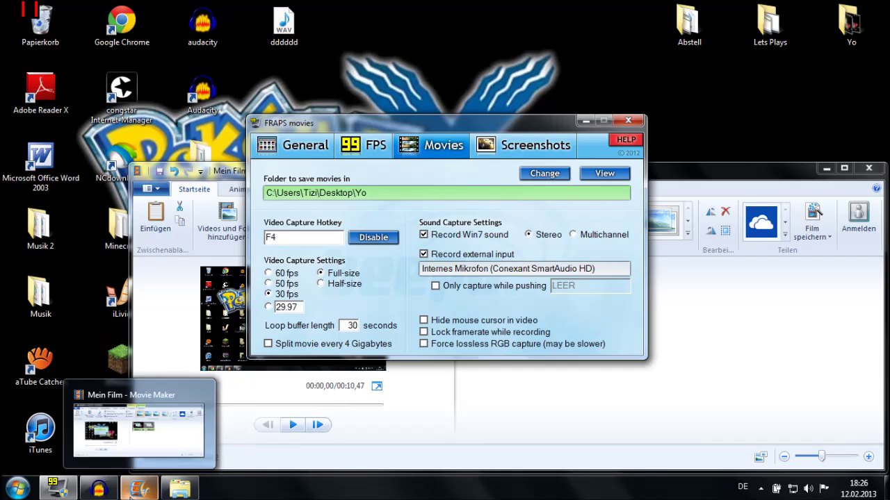
pyautogui.click(135, 490)
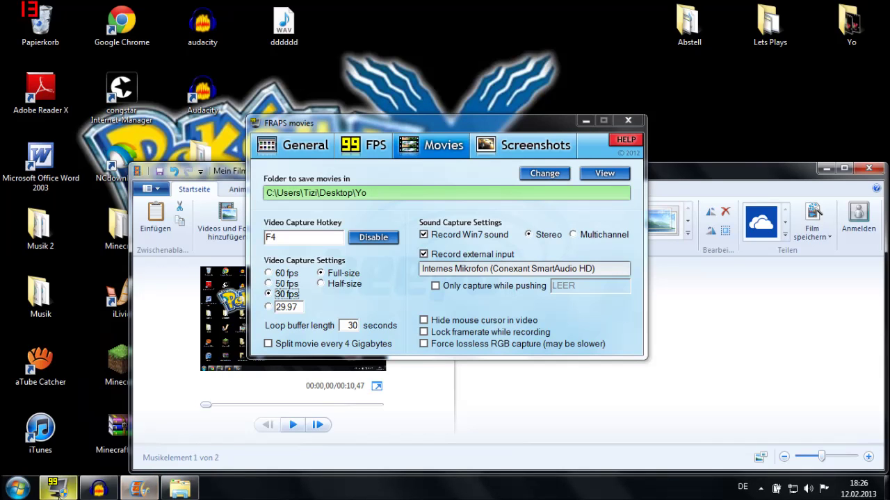
pyautogui.moveTo(143, 490)
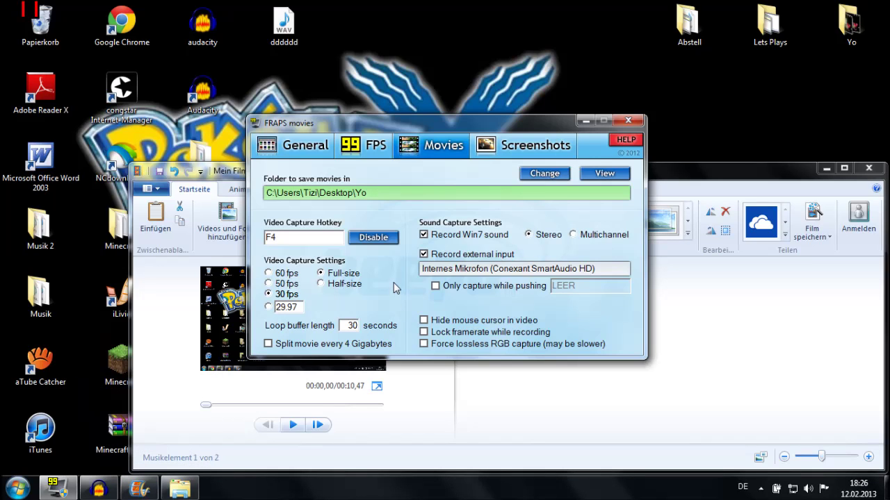
pyautogui.click(586, 123)
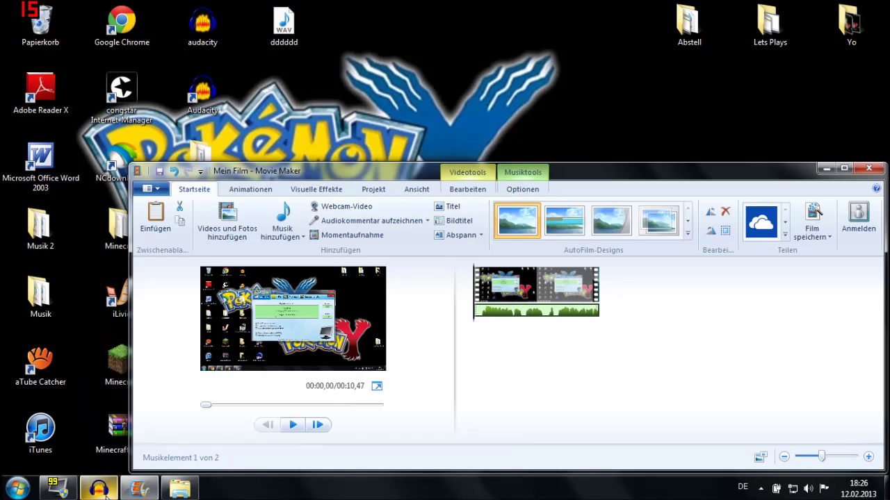
pyautogui.moveTo(104, 495)
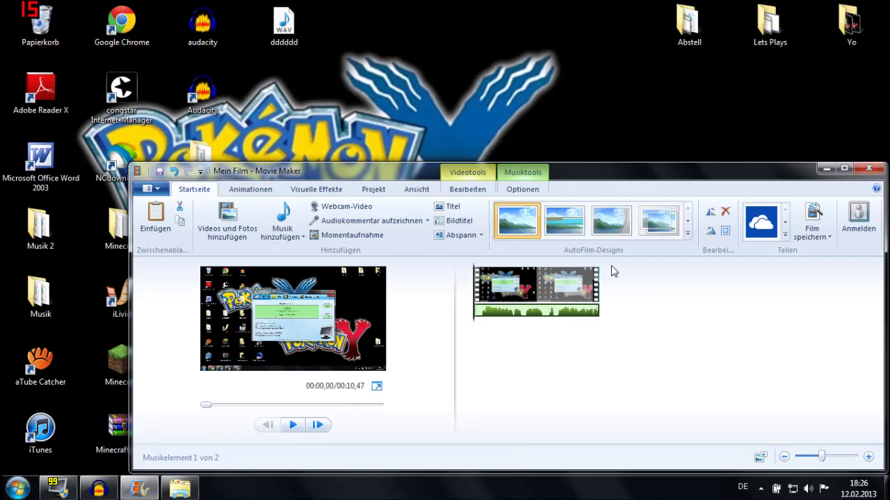
# Step: Lower the music volume of the dddddd voice track to about one sixth of the range
pyautogui.click(521, 178)
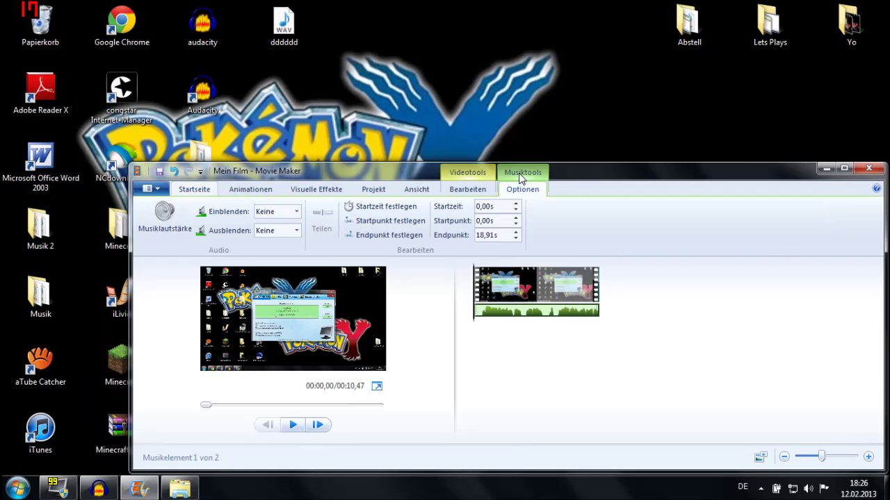
pyautogui.click(176, 227)
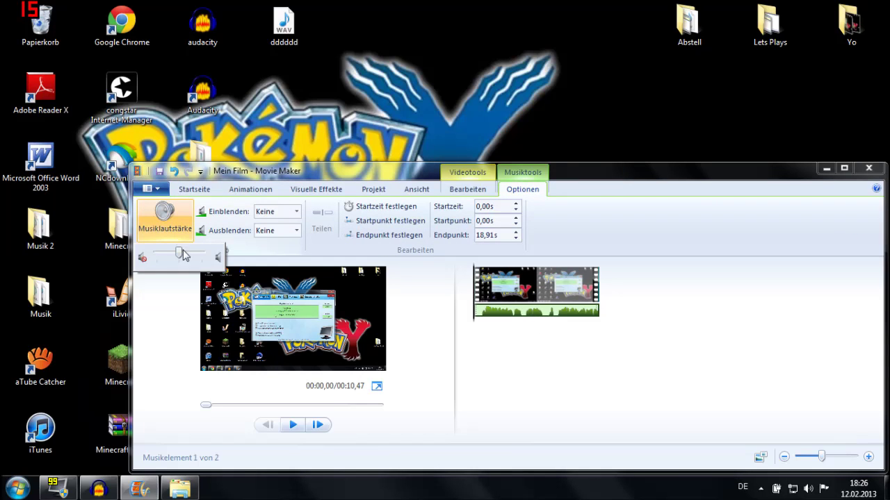
pyautogui.moveTo(182, 254); pyautogui.dragTo(163, 256)
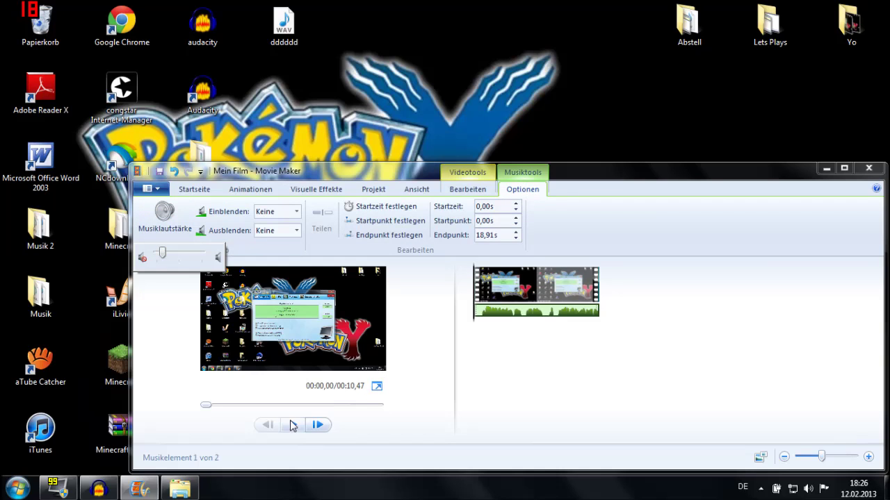
# Step: Raise the video clip's volume to about three quarters of the range
pyautogui.click(478, 175)
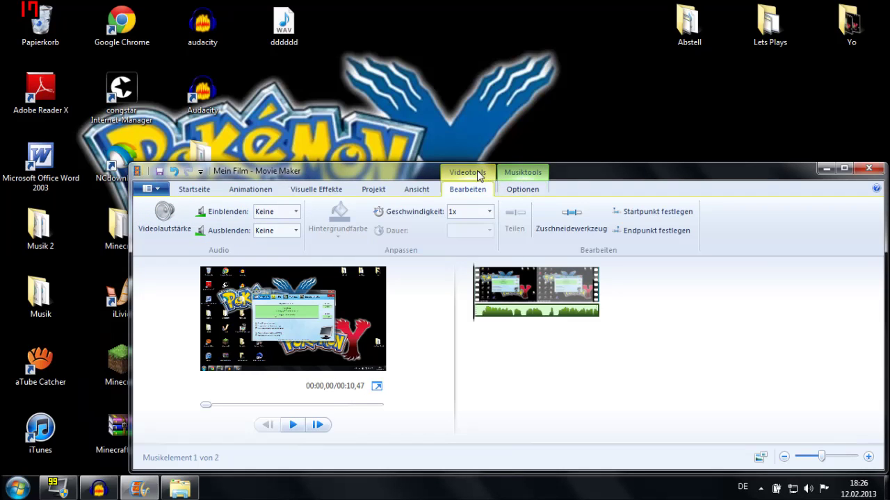
pyautogui.click(171, 228)
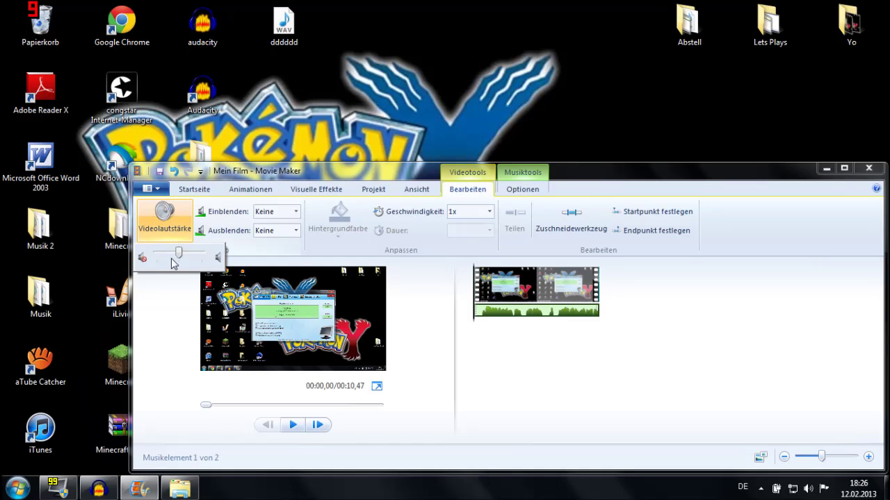
pyautogui.moveTo(180, 255); pyautogui.dragTo(192, 255)
pyautogui.click(575, 416)
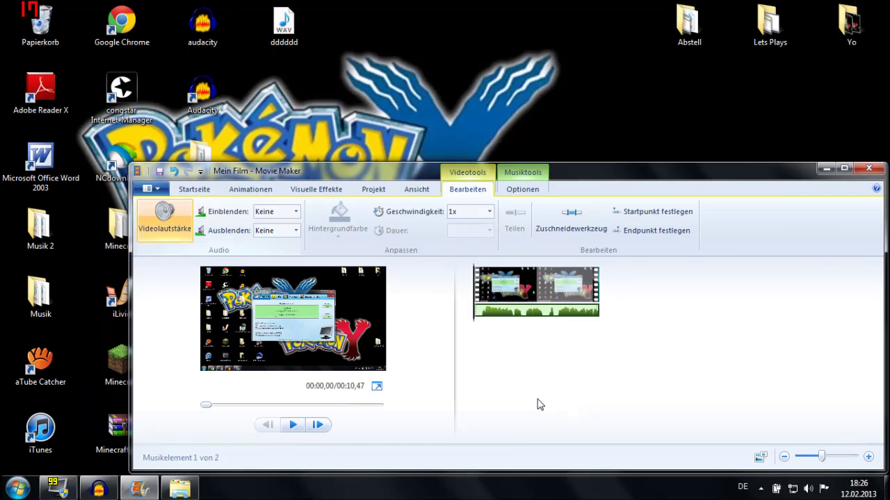
# Step: Save the movie with the Youtube HD setting as Mein Film, an MPEG-4/H.264 video, in the Lets Plays folder and close the completion message
pyautogui.click(189, 193)
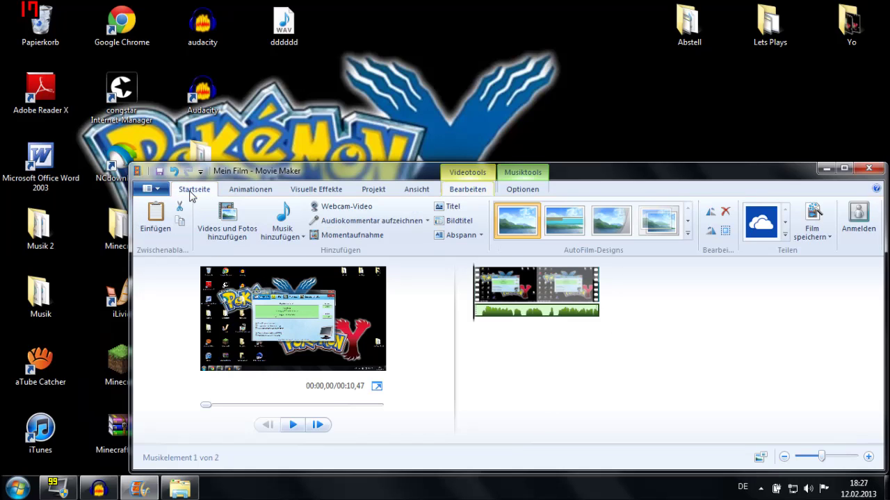
pyautogui.click(824, 236)
pyautogui.click(782, 312)
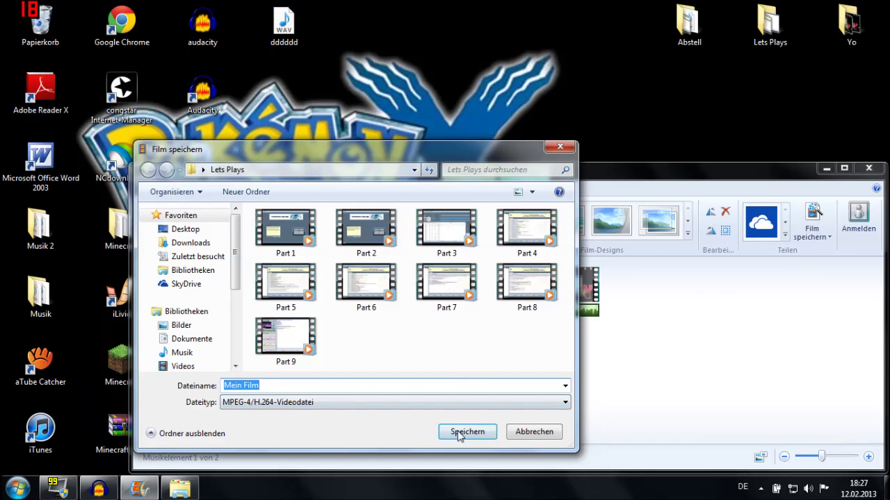
pyautogui.click(460, 433)
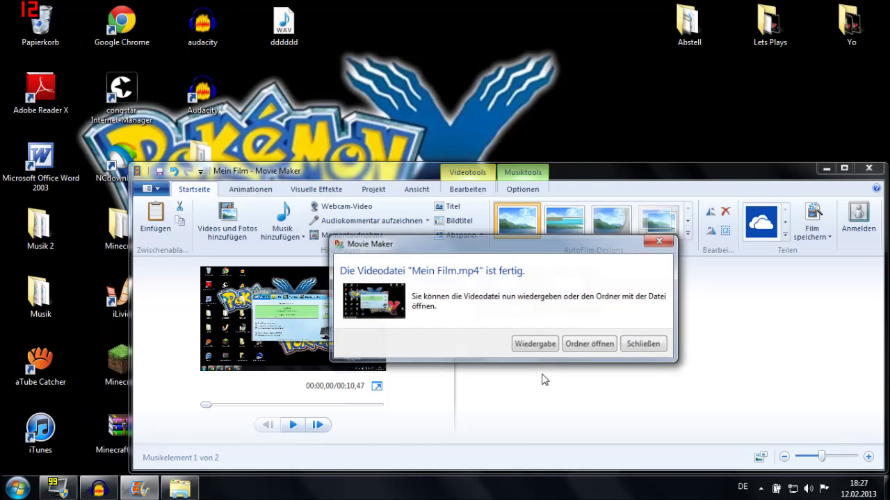
pyautogui.click(656, 345)
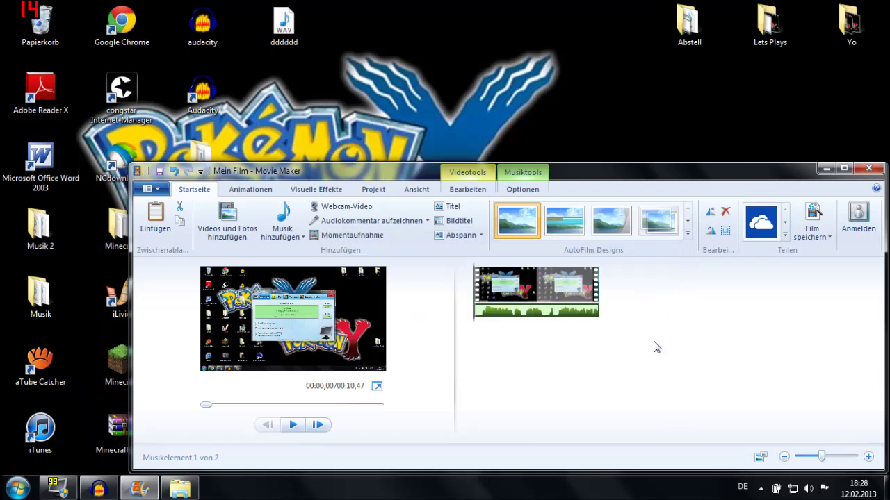
# Step: Check the desktop folder Lets Plays for the exported Mein Film video and return to the Movie Maker project
pyautogui.doubleClick(768, 39)
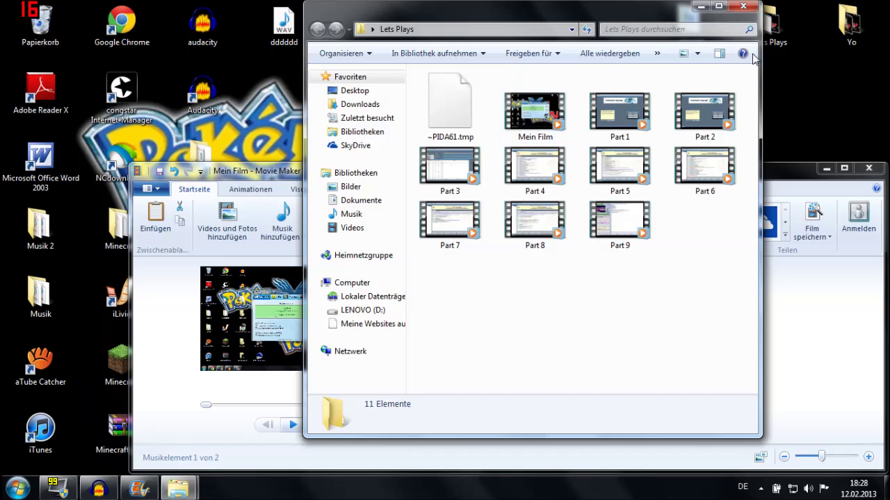
pyautogui.click(743, 6)
pyautogui.click(707, 280)
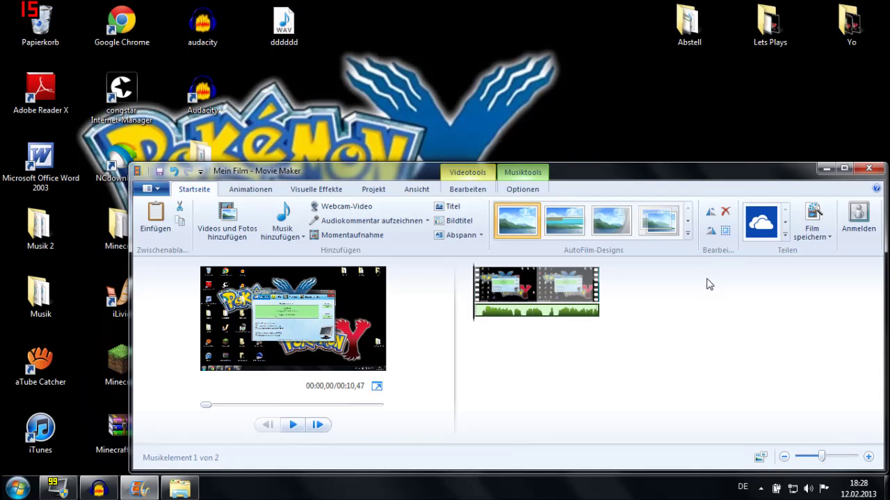